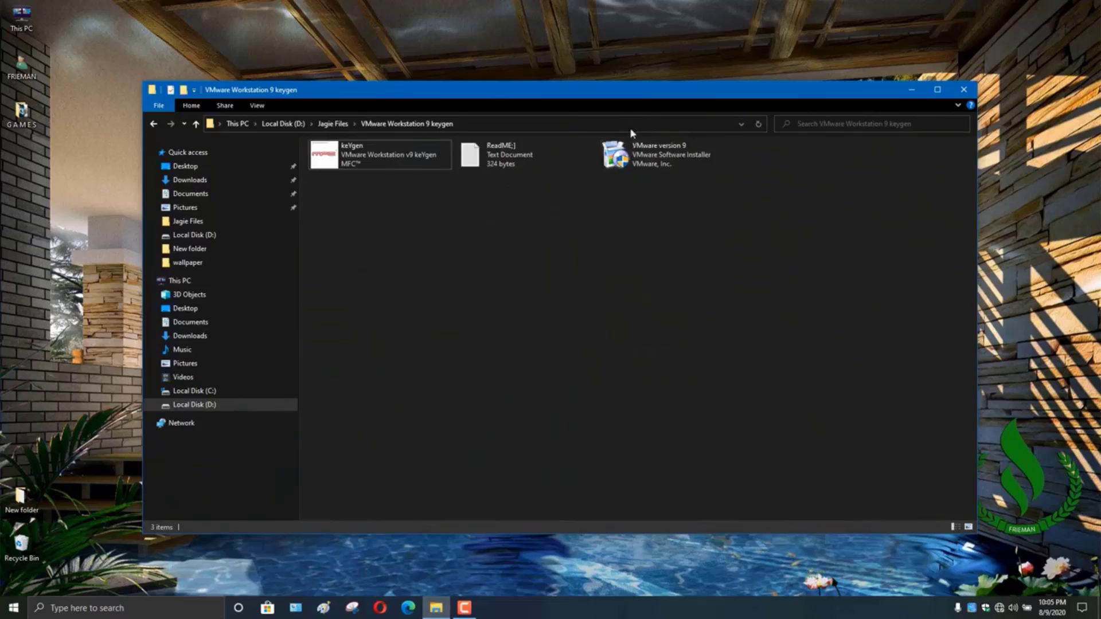
Run the VMware version 9 installer as a custom setup, keeping the default features and install location, and start the installation
{"action": "left_click", "coordinate": [629, 159]}
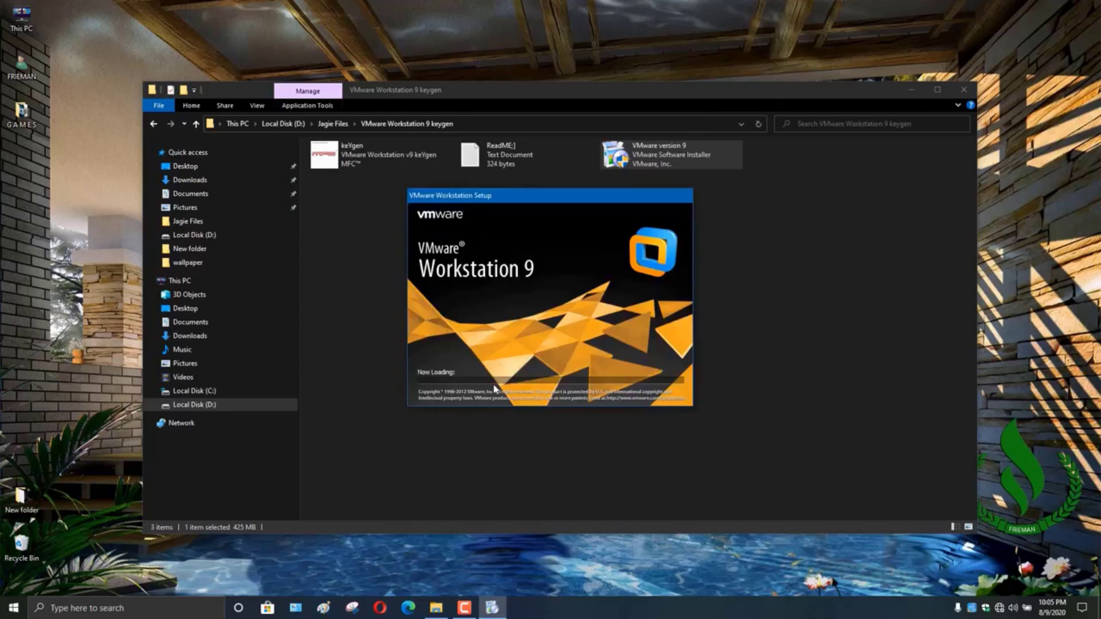
{"action": "left_click", "coordinate": [628, 394]}
{"action": "left_click", "coordinate": [438, 275]}
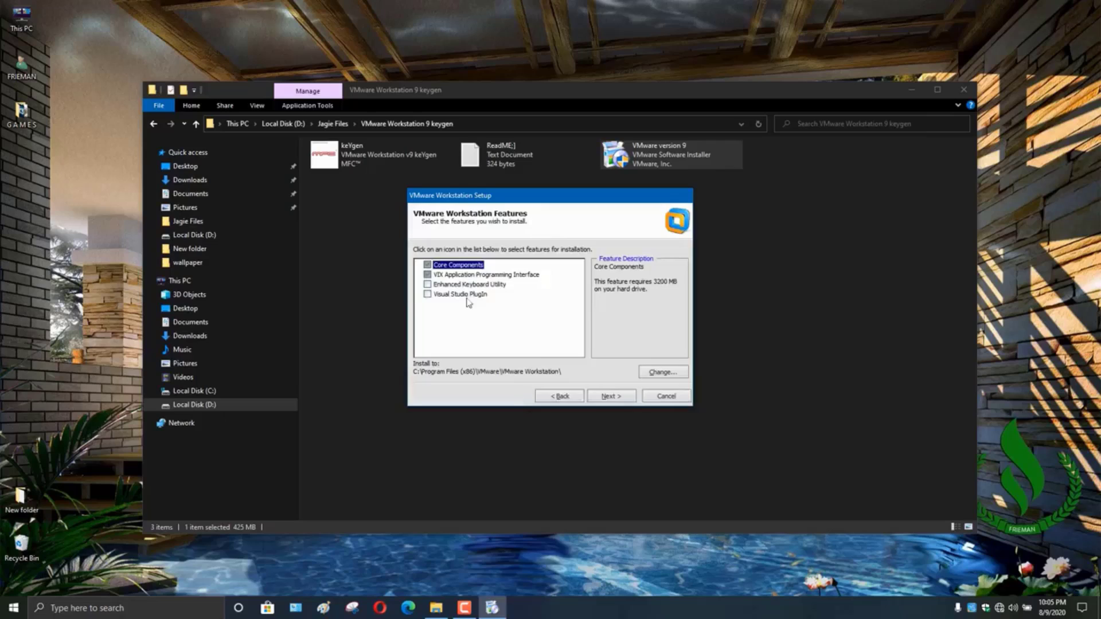
{"action": "left_click", "coordinate": [611, 395]}
{"action": "left_click", "coordinate": [612, 397]}
{"action": "left_click", "coordinate": [615, 398]}
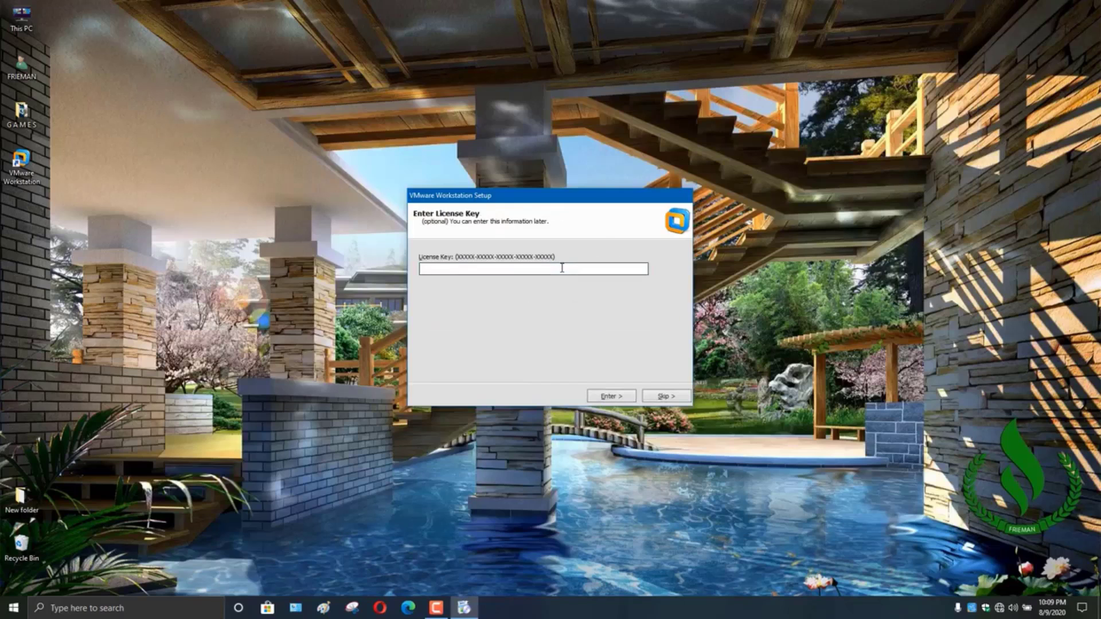
Enter the VMware Workstation license key and complete the setup
{"action": "key", "text": "ctrl+v"}
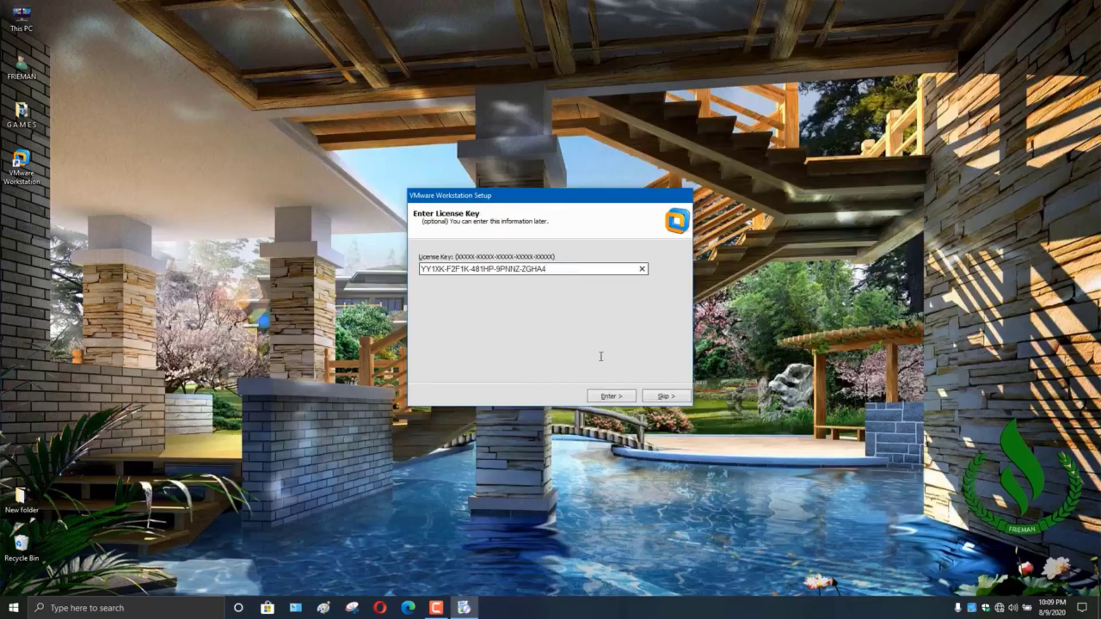
{"action": "left_click", "coordinate": [614, 397]}
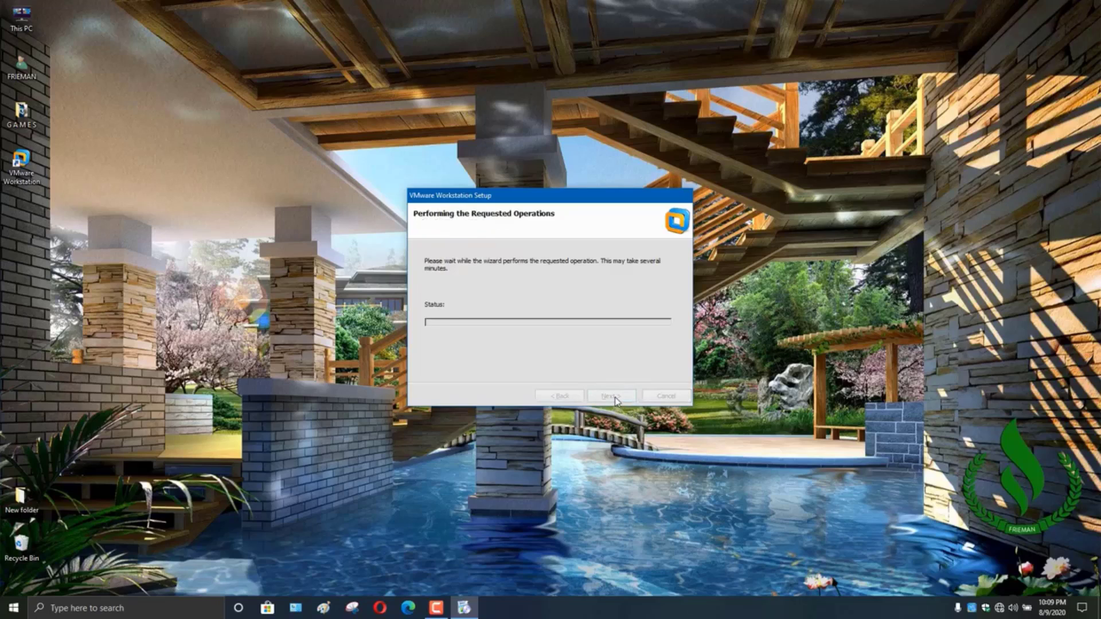
{"action": "left_click", "coordinate": [612, 397]}
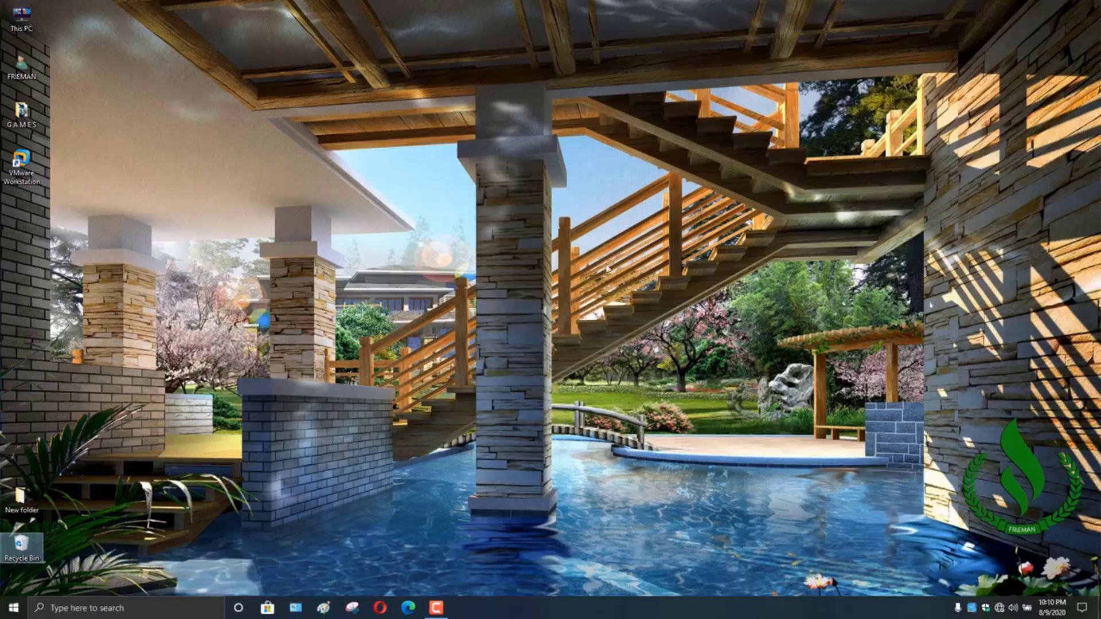
{"action": "right_click", "coordinate": [554, 159]}
{"action": "left_click", "coordinate": [579, 193]}
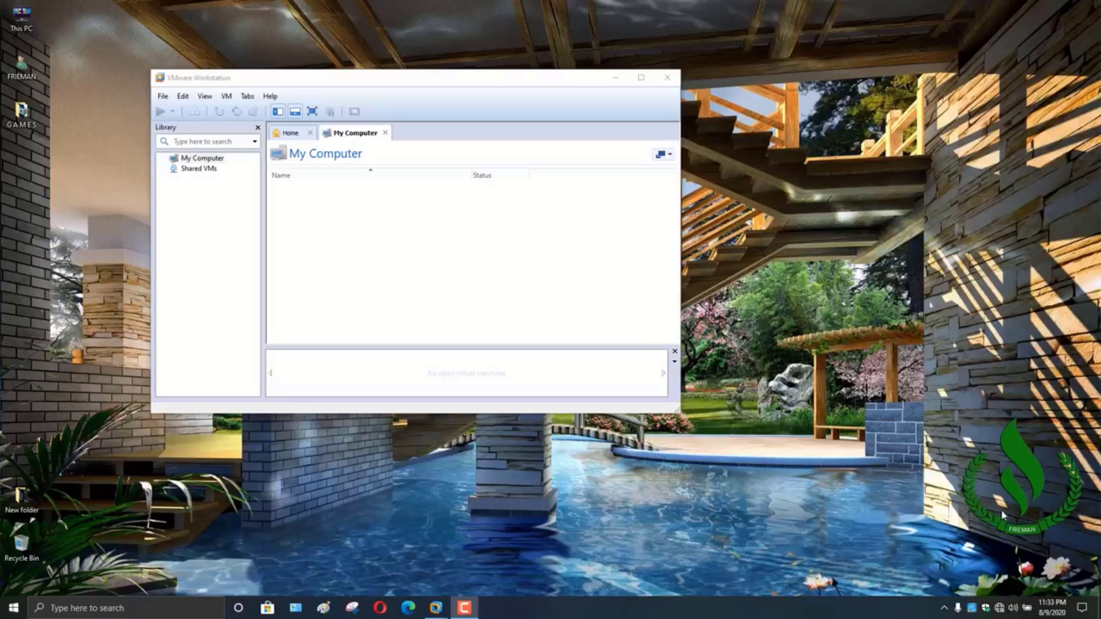
Start a new virtual machine with the Typical configuration, installing the guest from the installer disc in DVD RW drive E:
{"action": "left_click", "coordinate": [163, 96]}
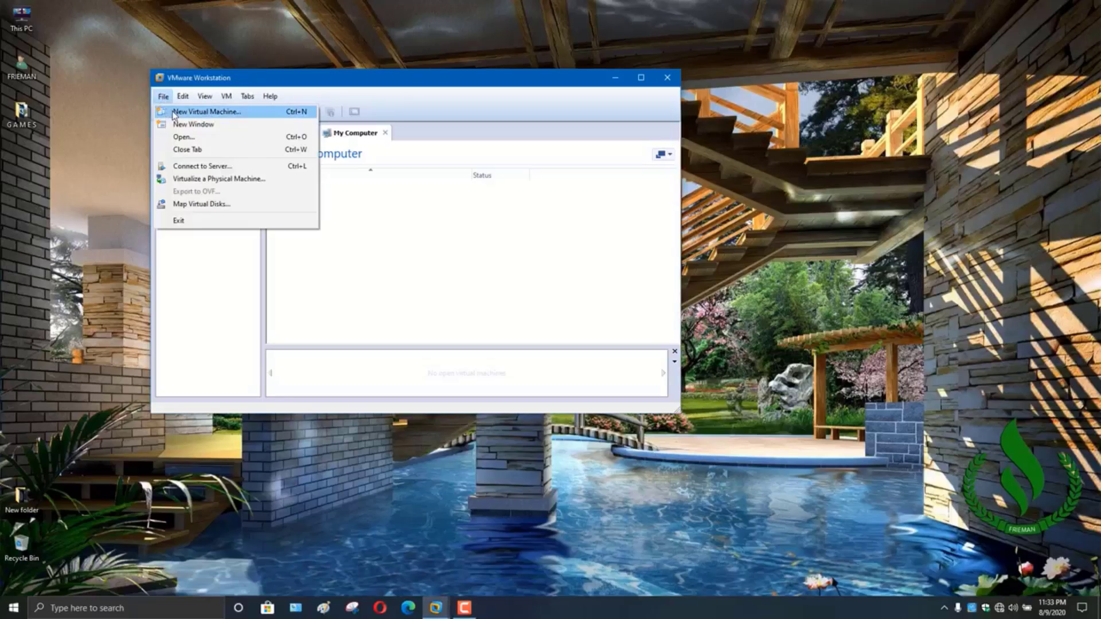
{"action": "left_click", "coordinate": [175, 115]}
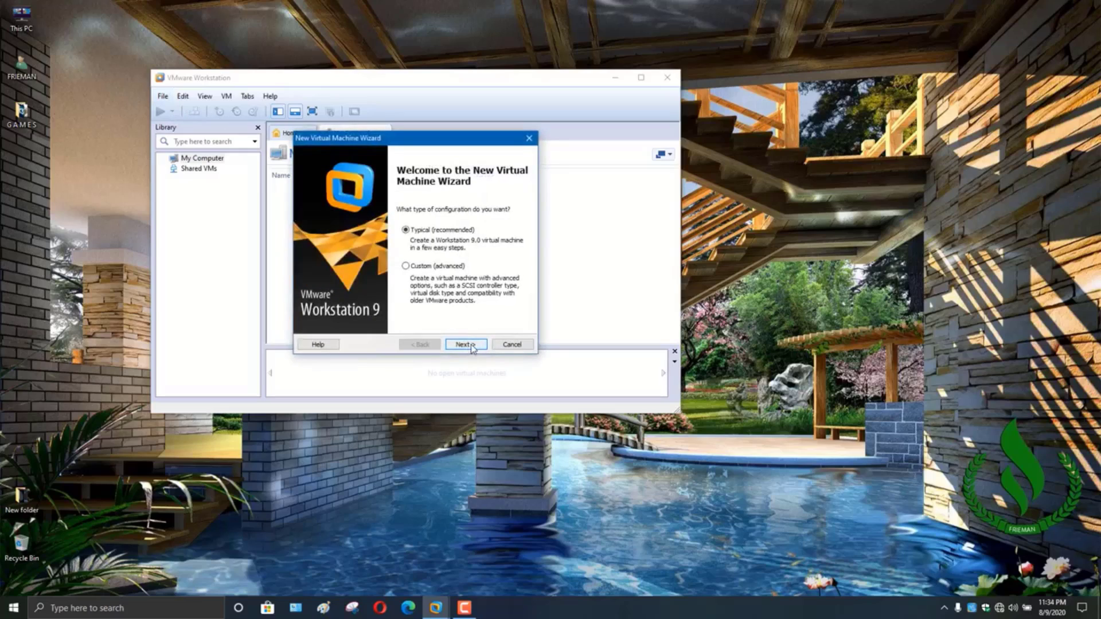
{"action": "left_click", "coordinate": [465, 346]}
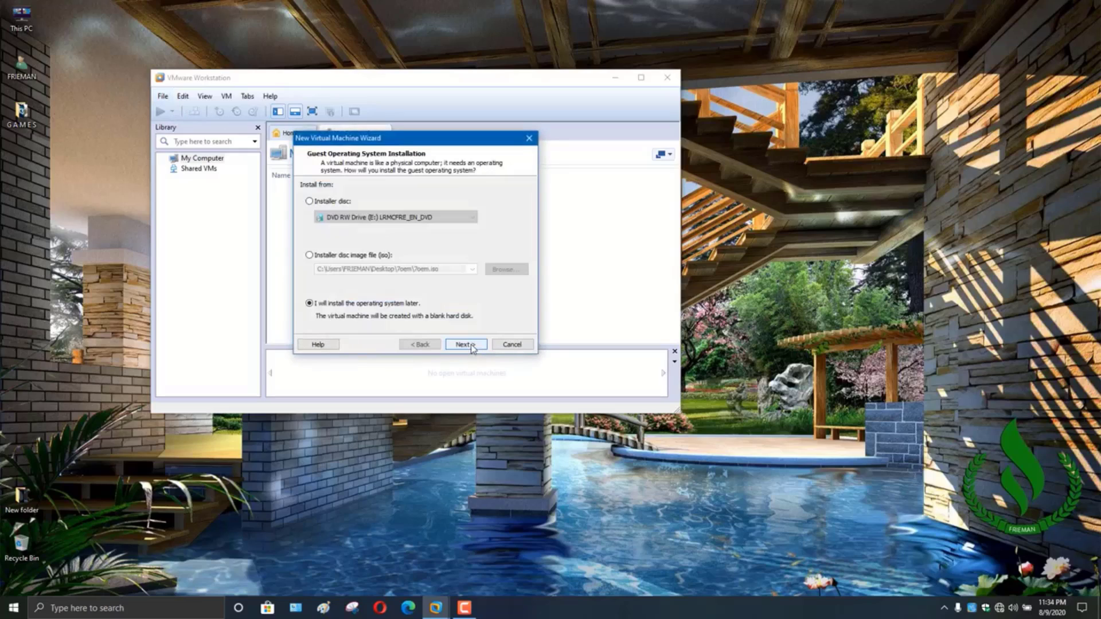
{"action": "left_click", "coordinate": [338, 202]}
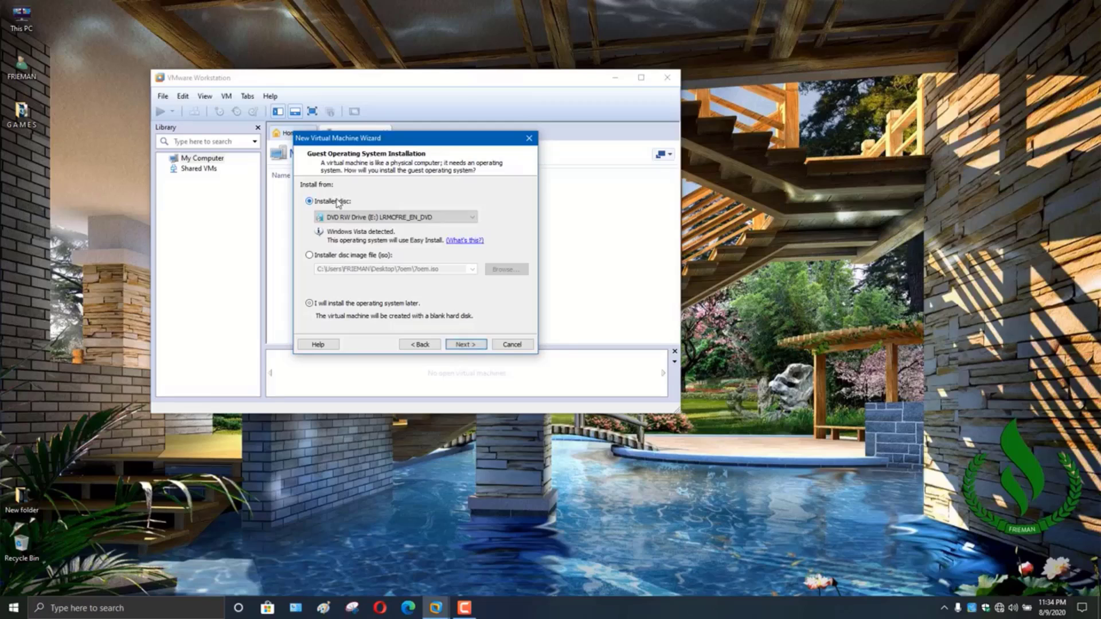
{"action": "left_click", "coordinate": [467, 345]}
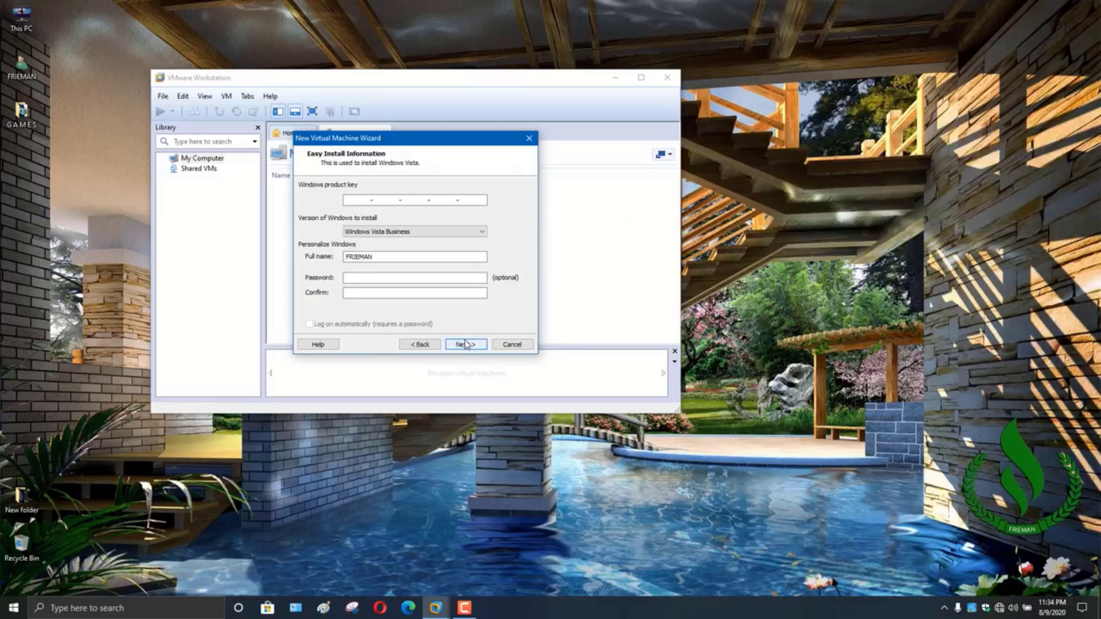
Continue Easy Install for Windows Vista Business without a product key and accept the machine name Windows Vista and its default location
{"action": "left_click", "coordinate": [466, 344]}
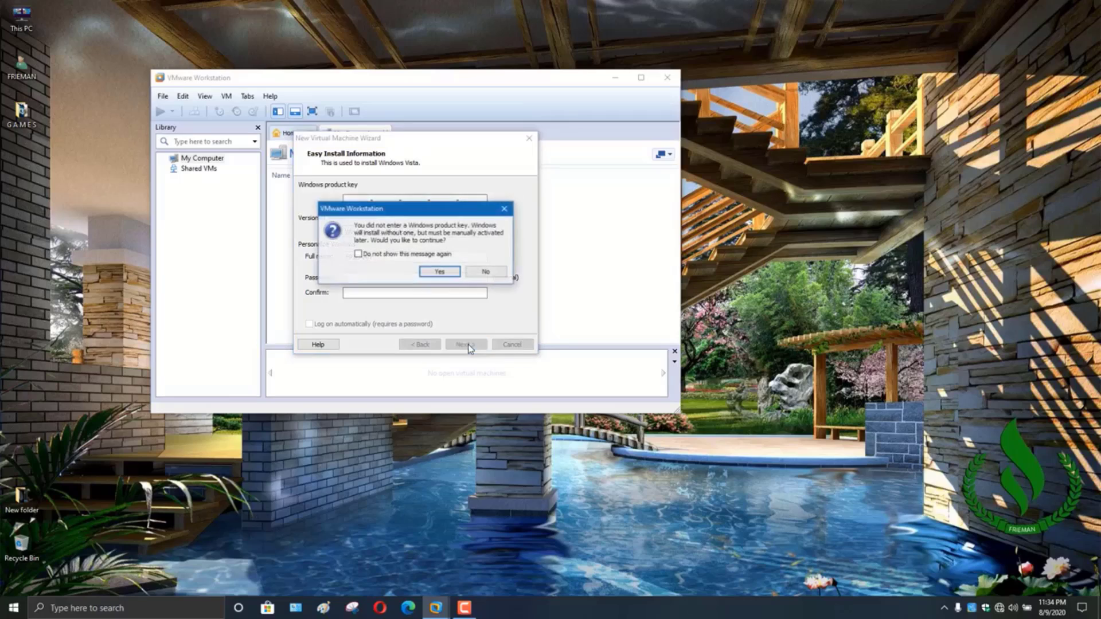
{"action": "left_click", "coordinate": [433, 271]}
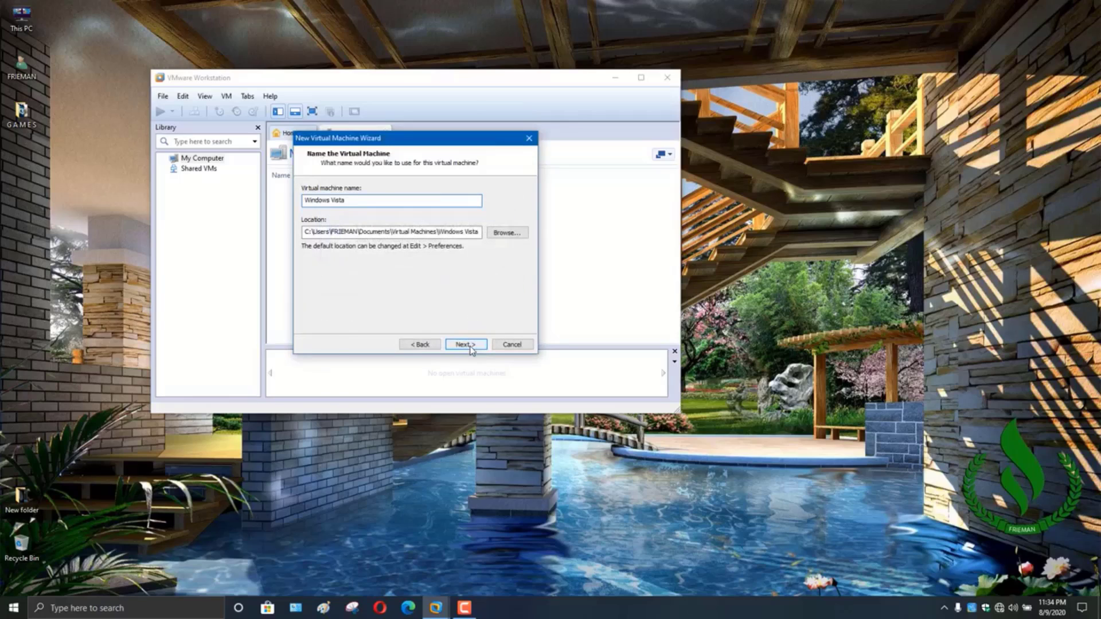
{"action": "left_click", "coordinate": [466, 345]}
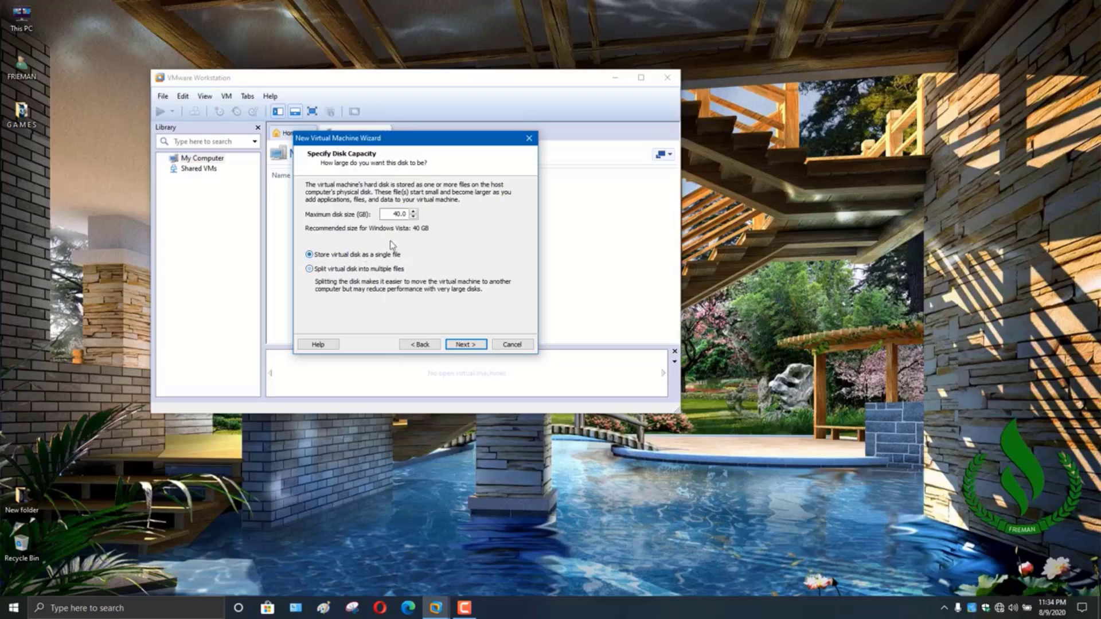
Set the new virtual machine's maximum disk size to 15 GB and its memory to 1552 MB
{"action": "double_click", "coordinate": [396, 215]}
{"action": "type", "text": "15"}
{"action": "left_click", "coordinate": [469, 346]}
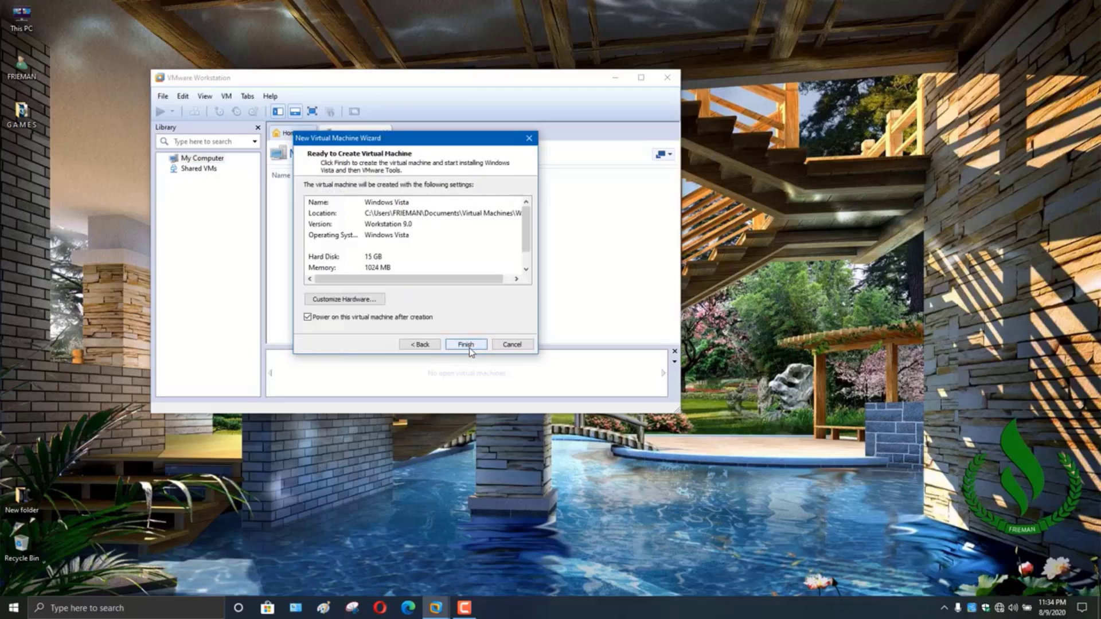
{"action": "left_click", "coordinate": [366, 300]}
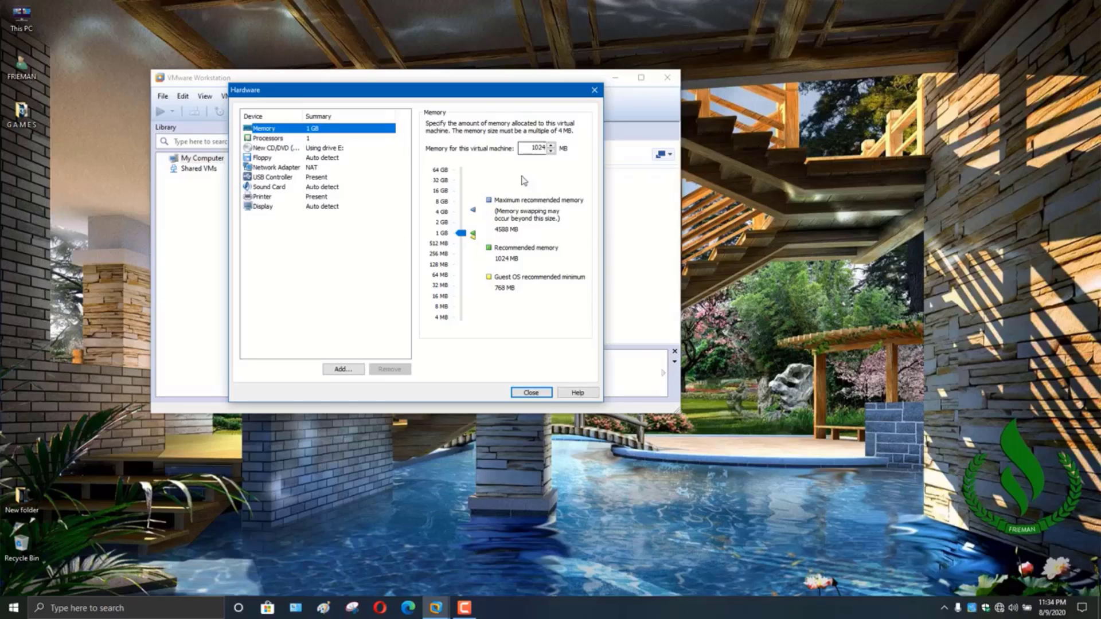
{"action": "left_click_drag", "start_coordinate": [461, 233], "coordinate": [464, 228]}
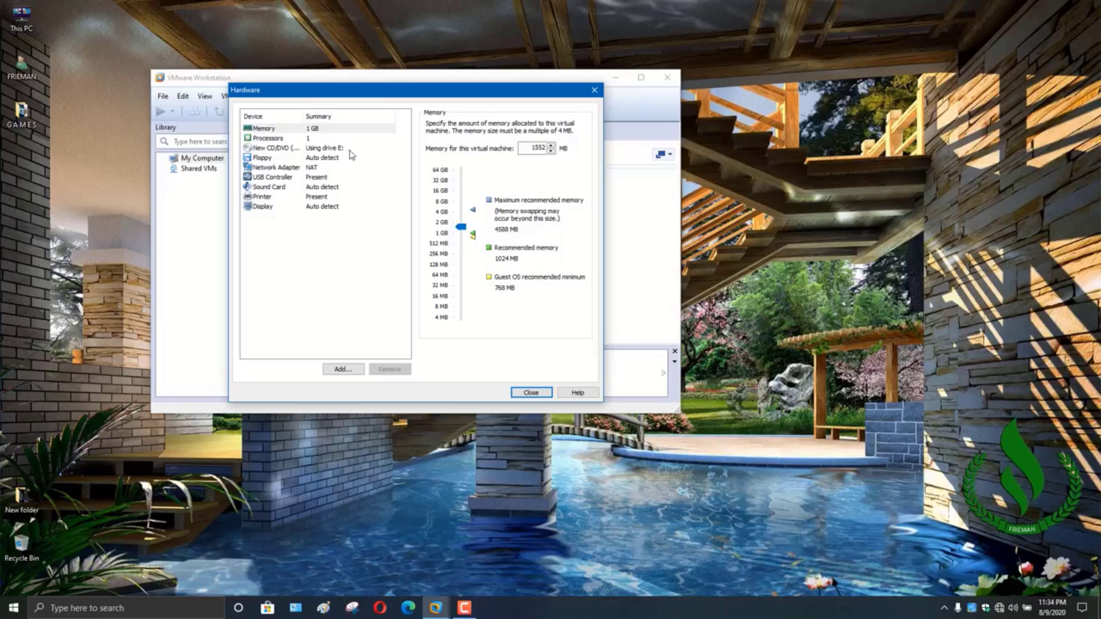
Review the virtual machine's hardware settings from Processors through Display and close the hardware dialog
{"action": "left_click", "coordinate": [308, 139]}
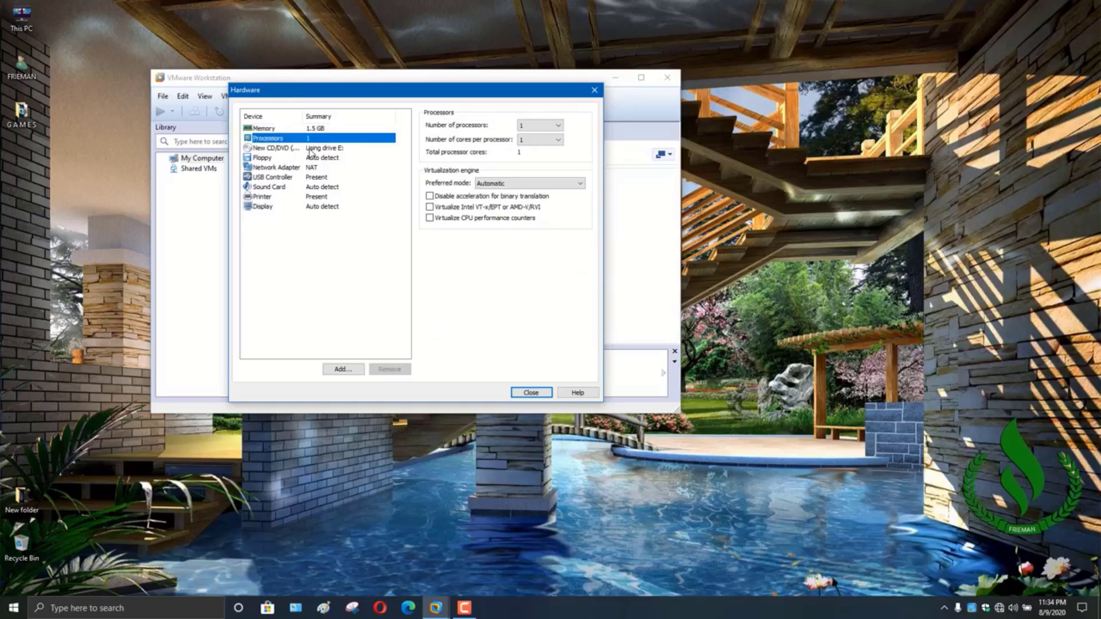
{"action": "left_click", "coordinate": [309, 148]}
{"action": "left_click", "coordinate": [316, 158]}
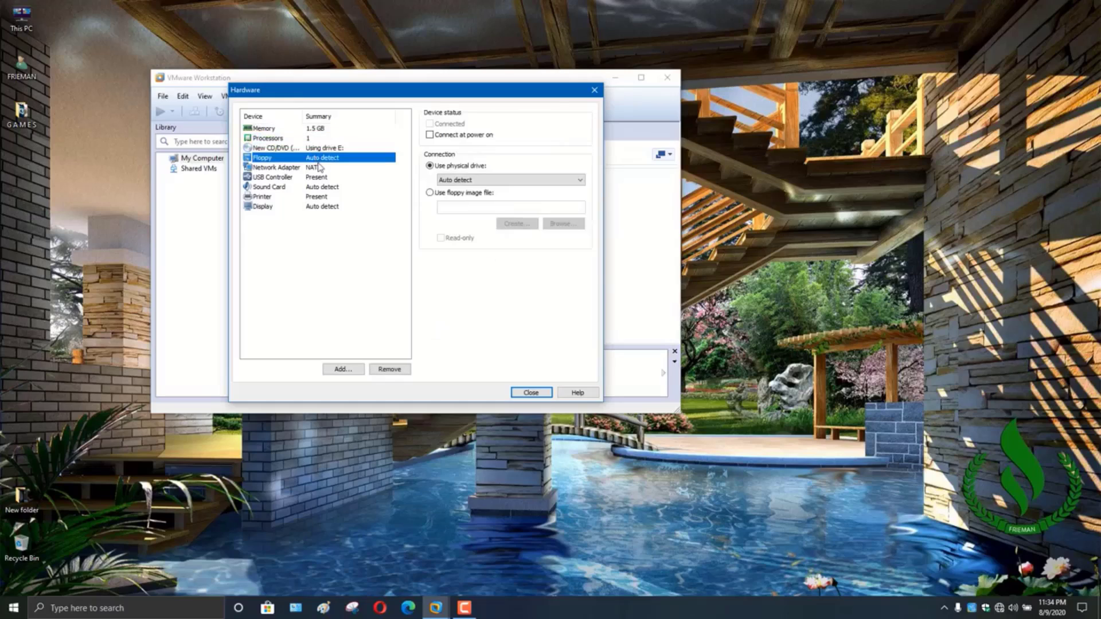
{"action": "left_click", "coordinate": [319, 168]}
{"action": "left_click", "coordinate": [326, 178]}
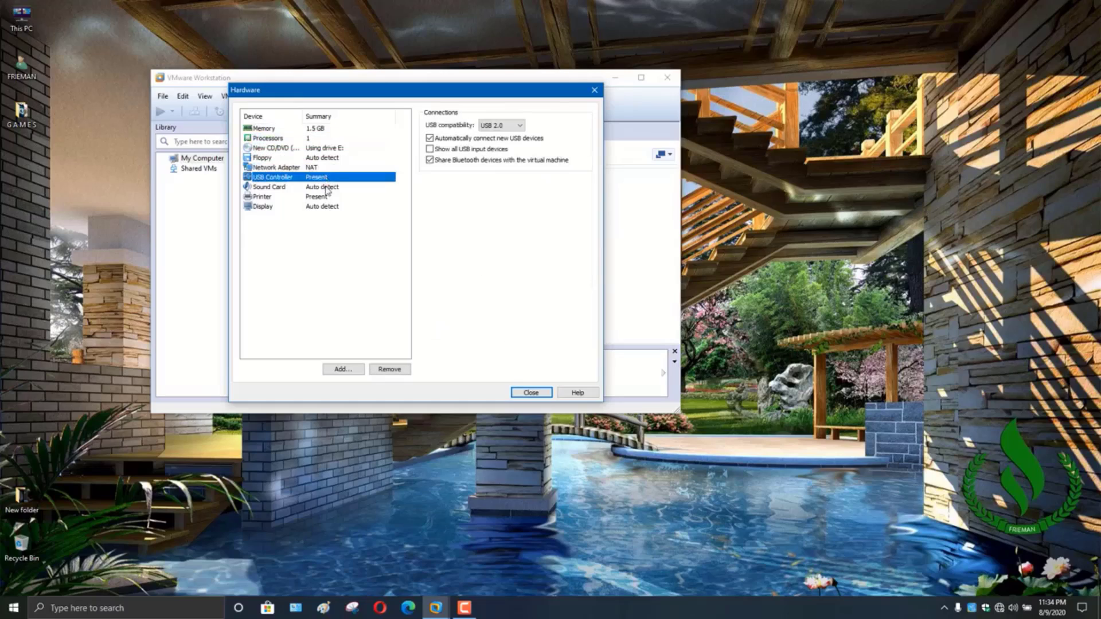
{"action": "left_click", "coordinate": [327, 188]}
{"action": "left_click", "coordinate": [329, 197]}
{"action": "left_click", "coordinate": [329, 207]}
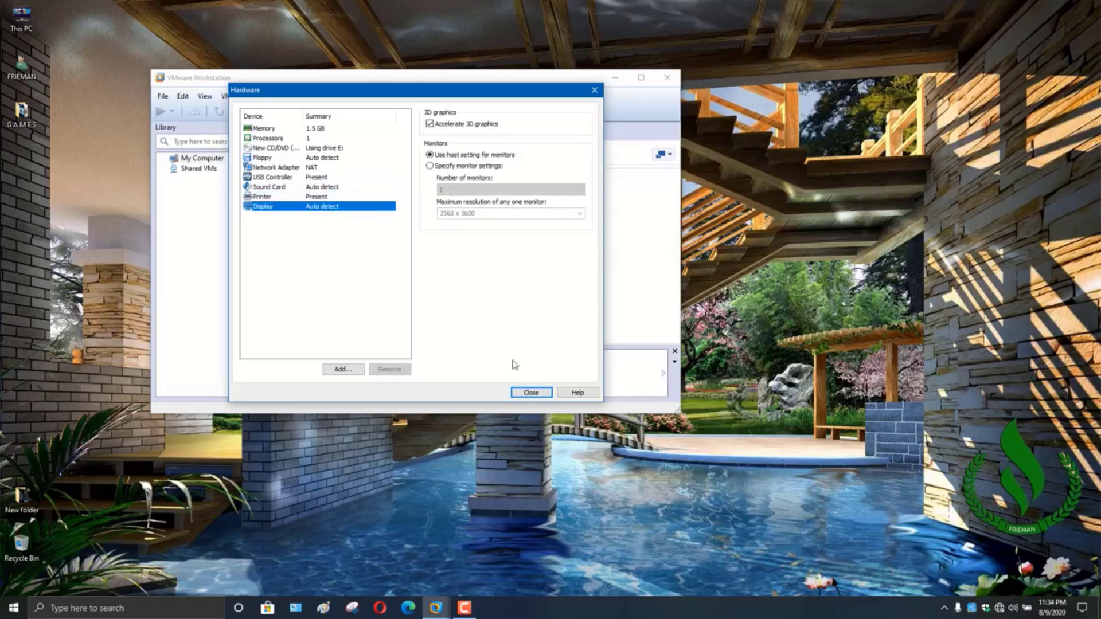
{"action": "left_click", "coordinate": [533, 393]}
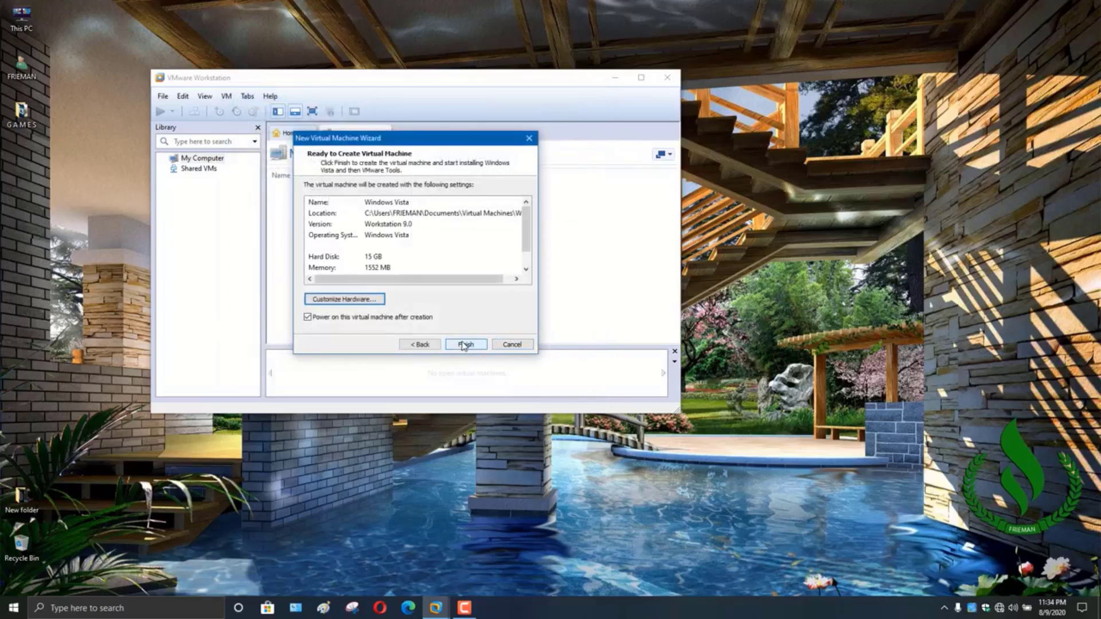
Finish creating the virtual machine so it powers on, maximize the window, and dismiss the Removable Devices hint
{"action": "left_click", "coordinate": [465, 346]}
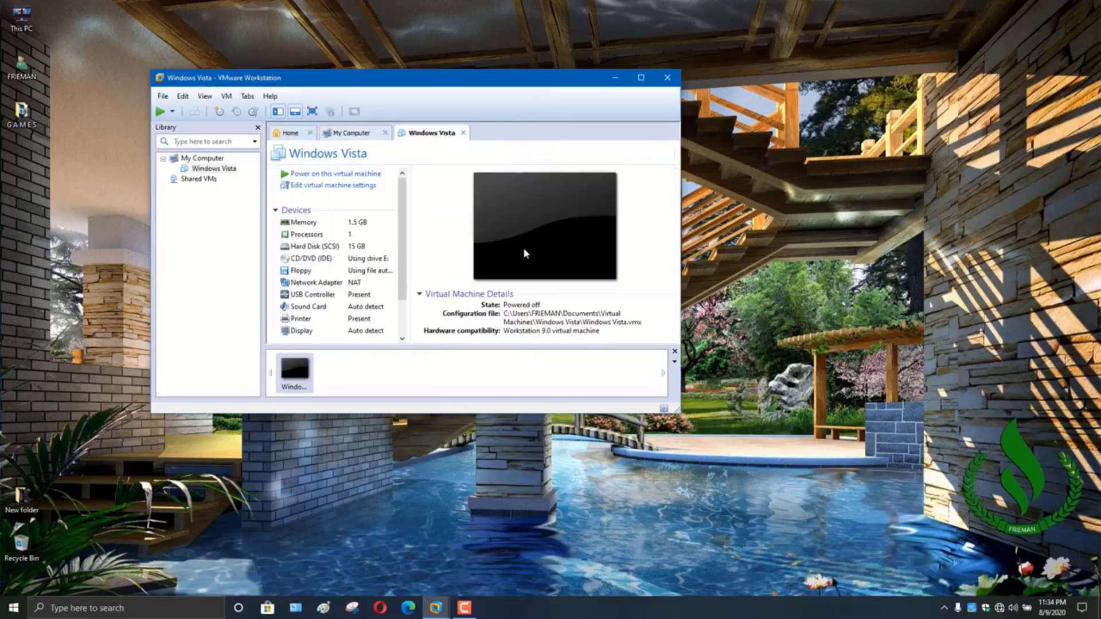
{"action": "left_click", "coordinate": [523, 247]}
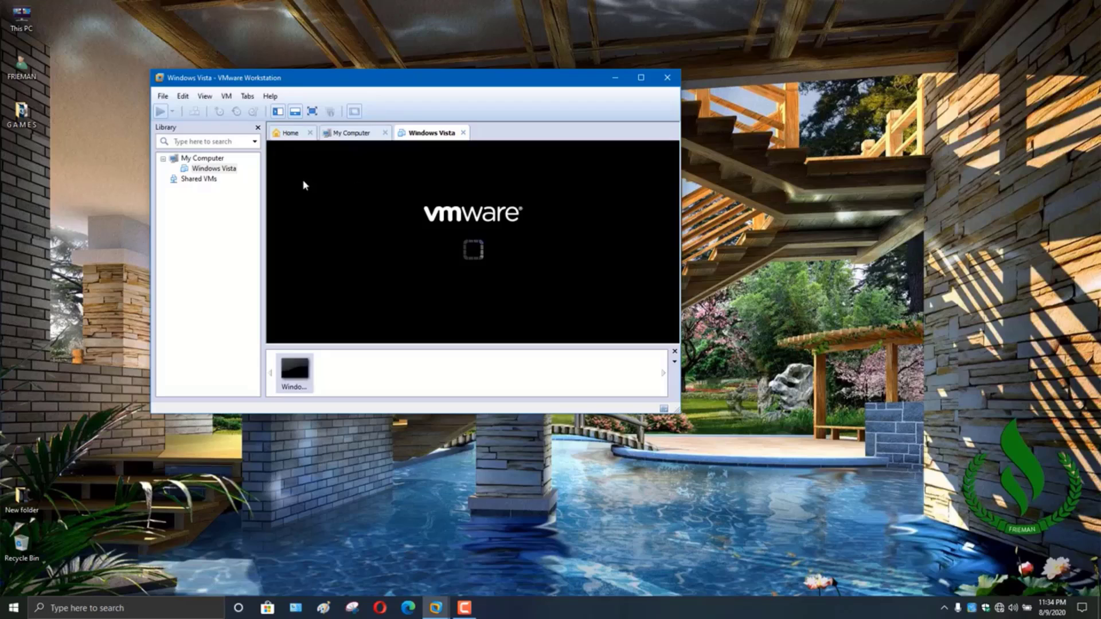
{"action": "left_click", "coordinate": [644, 78]}
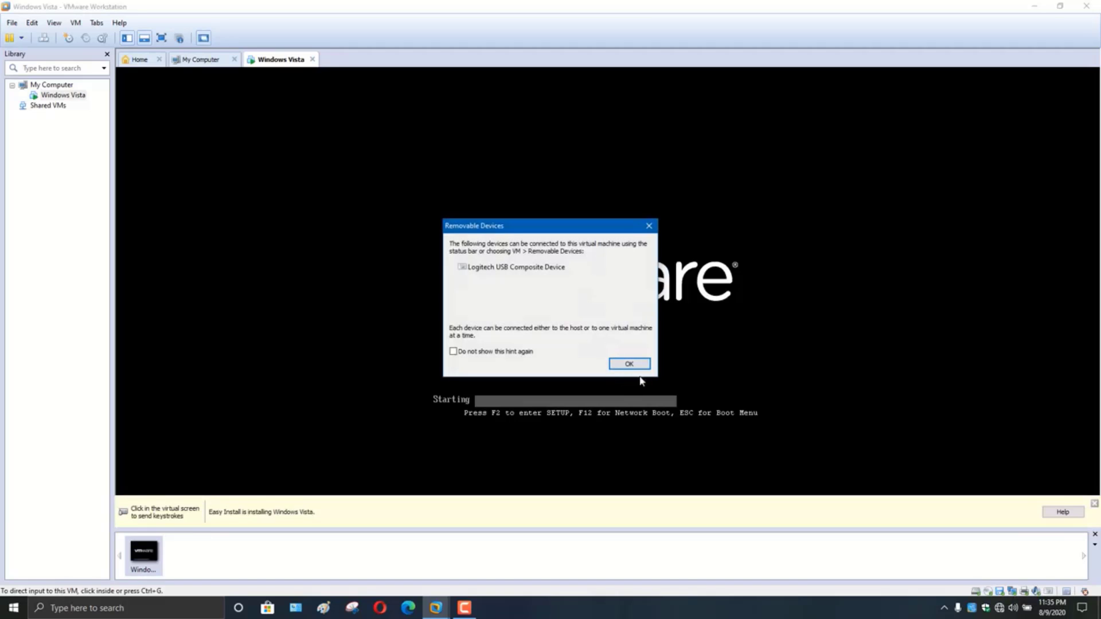
{"action": "left_click", "coordinate": [642, 365]}
{"action": "left_click", "coordinate": [643, 369]}
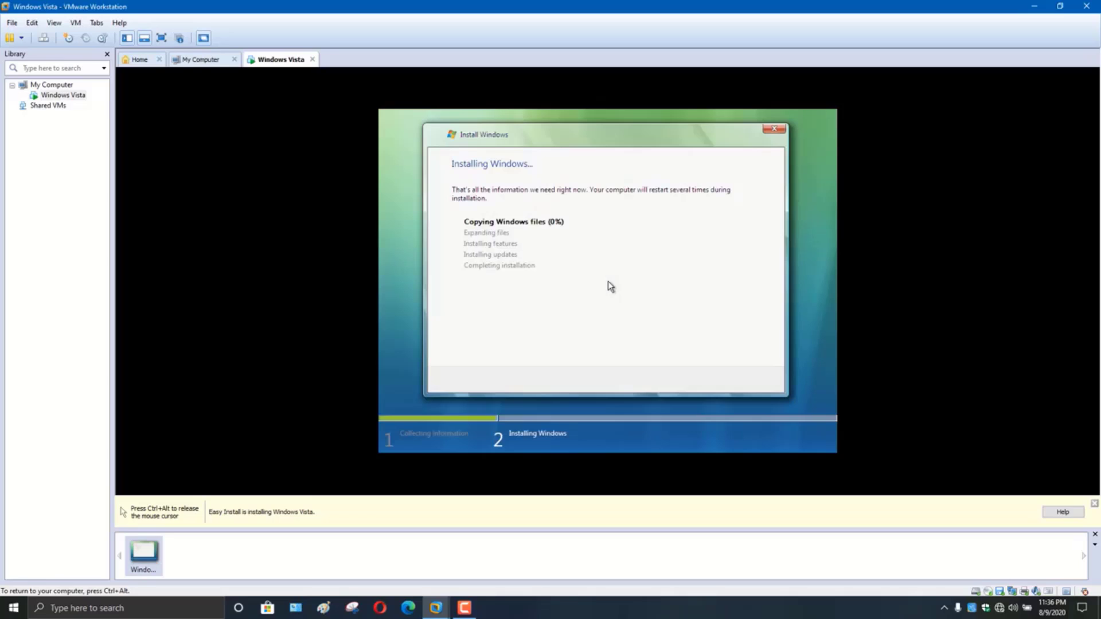
Release the cursor from the guest and monitor the Windows Vista installation while switching the window between maximized and restored size
{"action": "key", "text": "ctrl+alt"}
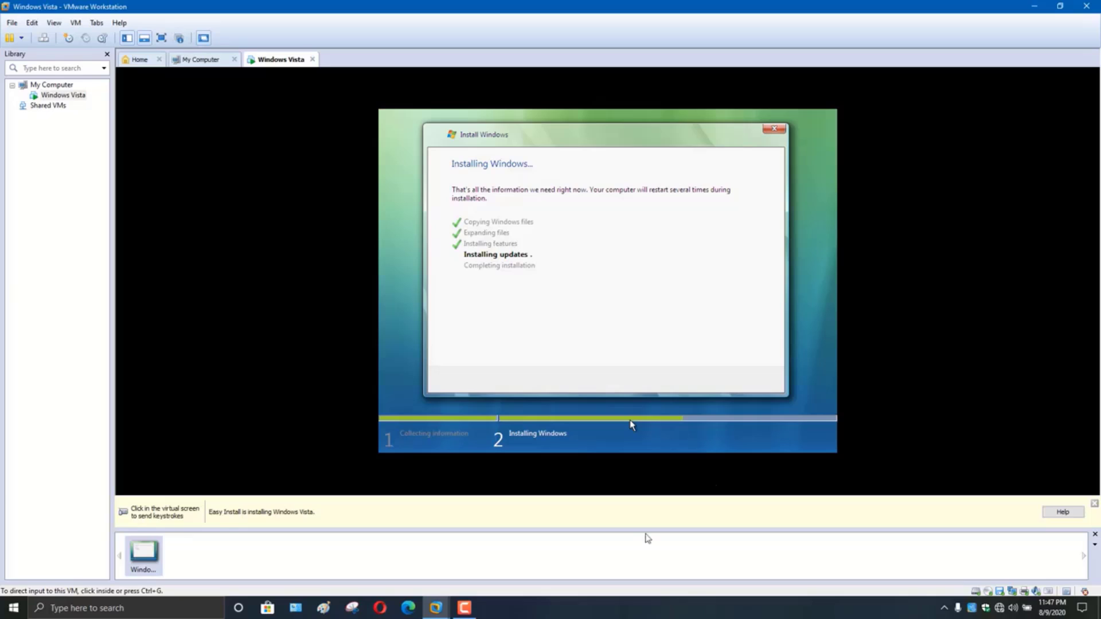
{"action": "left_click", "coordinate": [1062, 7]}
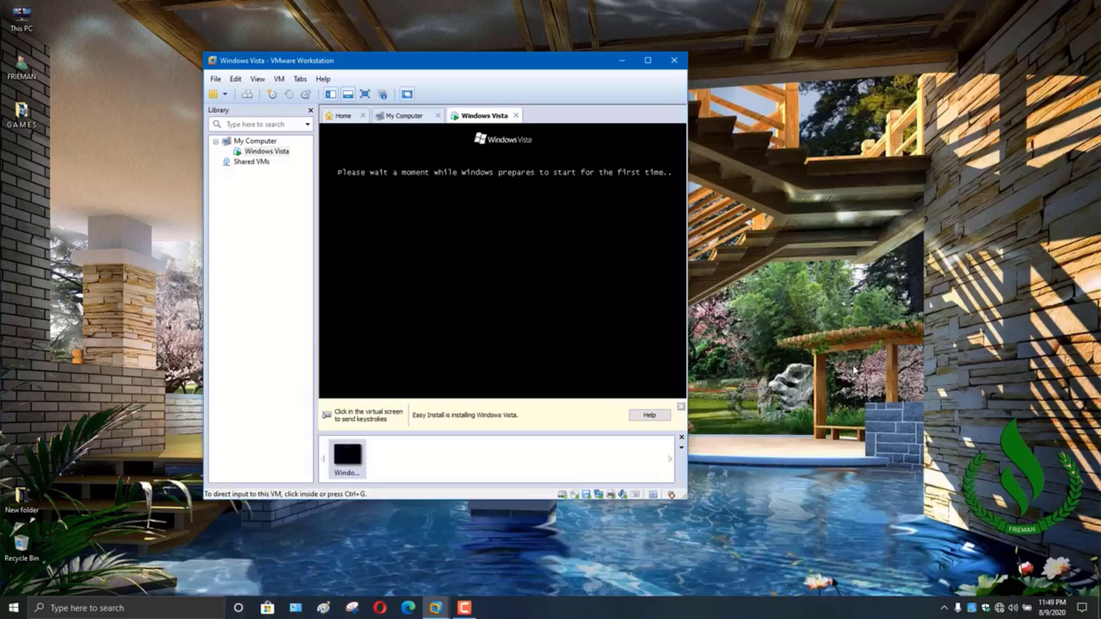
{"action": "left_click", "coordinate": [648, 60]}
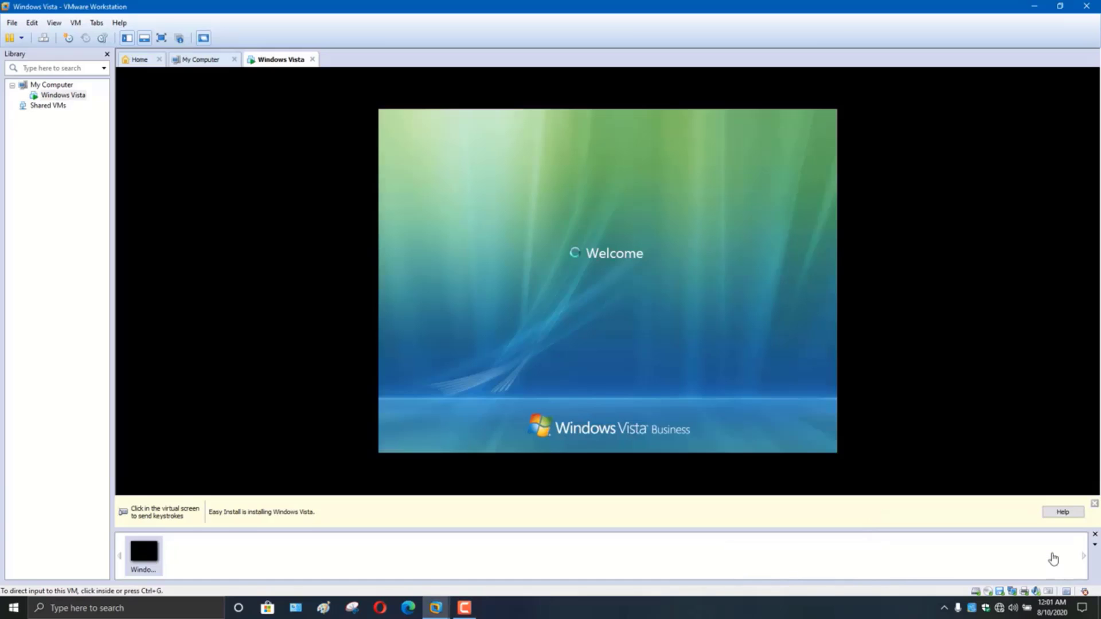
{"action": "key", "text": "super+Down"}
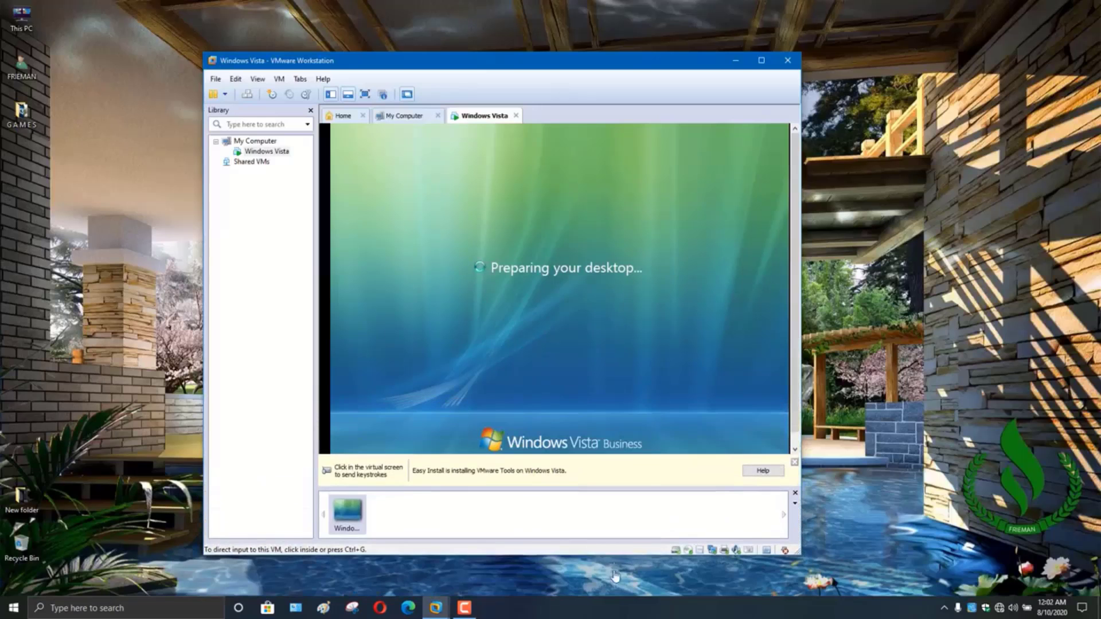
Move the Recycle Bin icon on the Windows Vista guest desktop down to just above the taskbar
{"action": "left_click", "coordinate": [597, 404]}
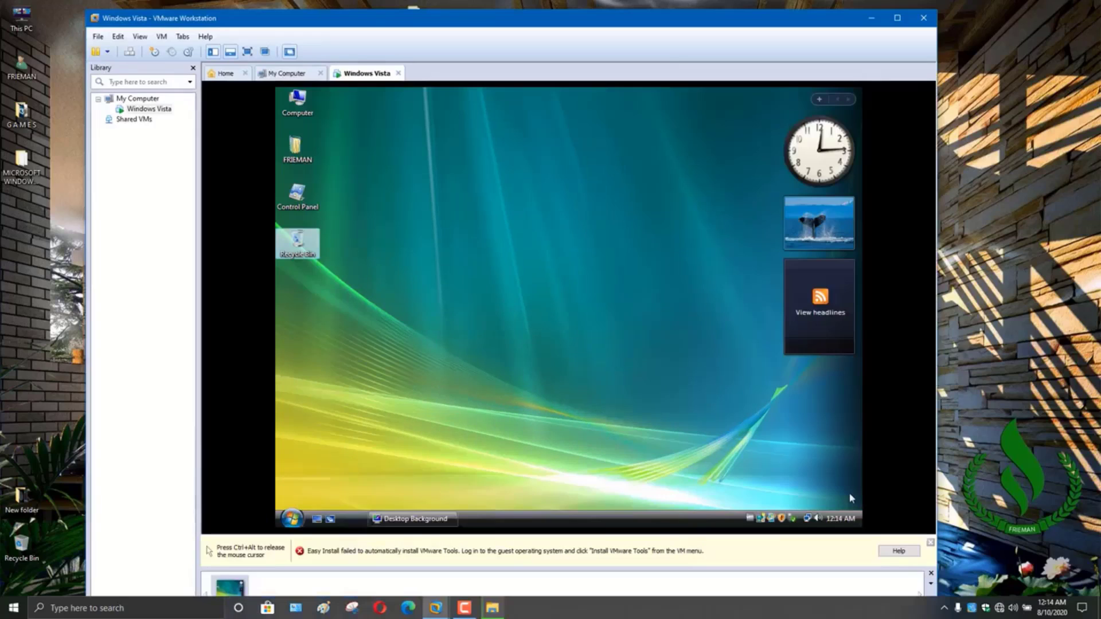
{"action": "left_click_drag", "start_coordinate": [298, 245], "coordinate": [314, 480]}
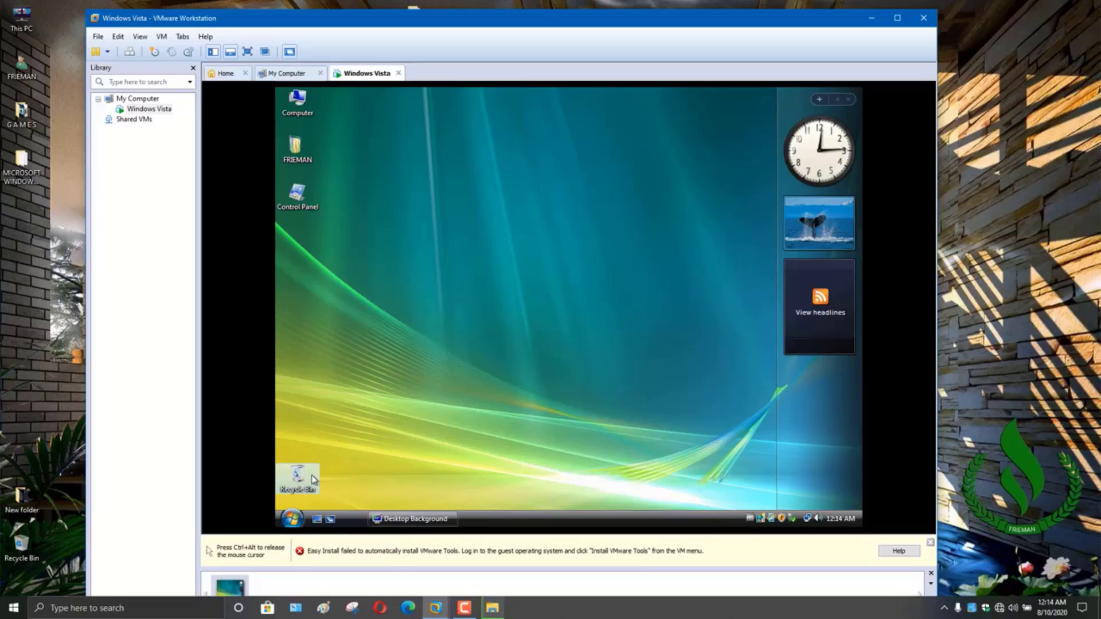
Examine the guest's Control Panel items in Classic View down to the end of the list and close the window
{"action": "double_click", "coordinate": [298, 195]}
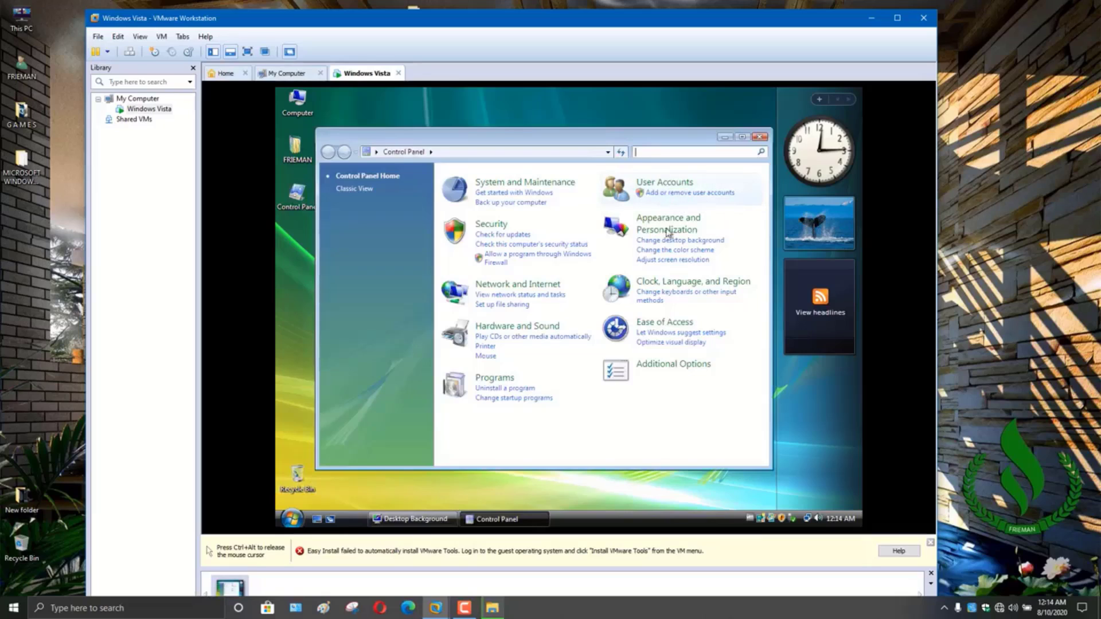
{"action": "left_click", "coordinate": [357, 189]}
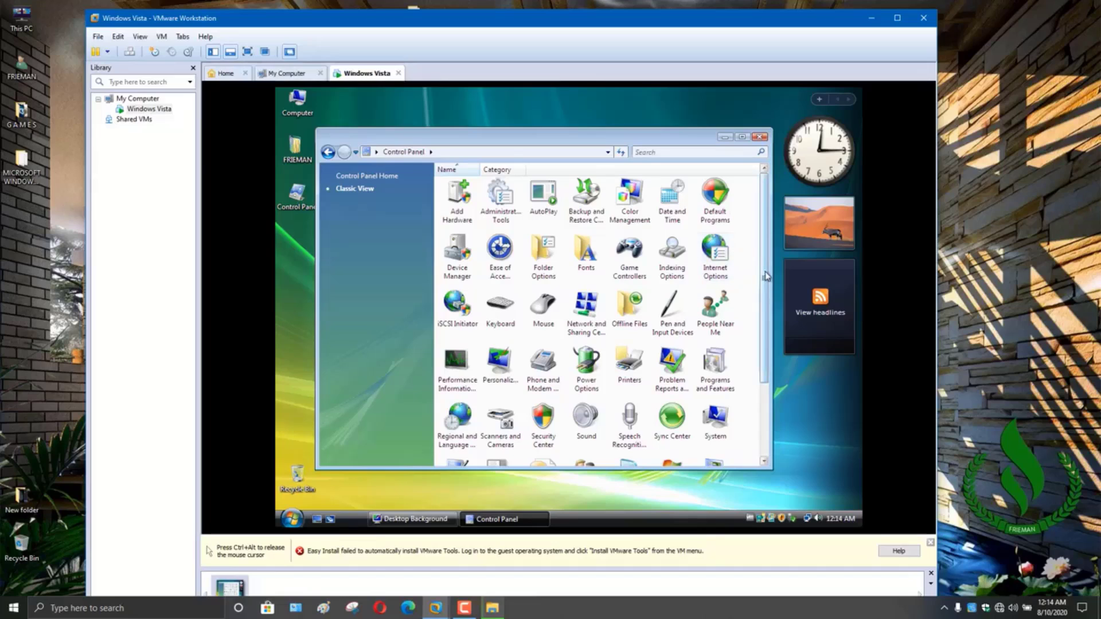
{"action": "left_click_drag", "start_coordinate": [764, 276], "coordinate": [769, 436]}
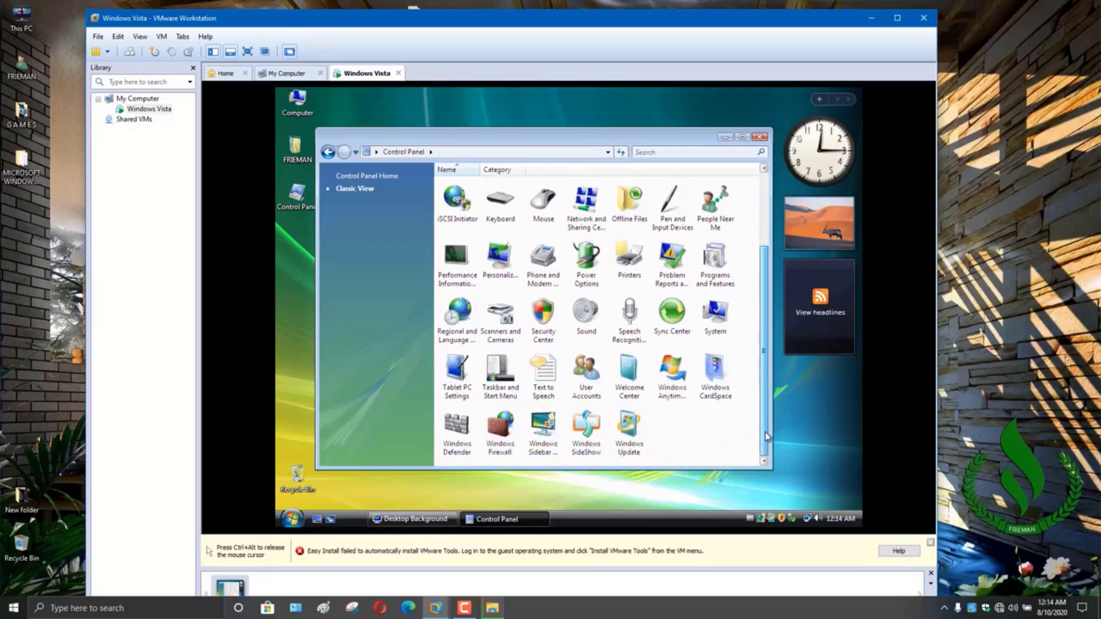
{"action": "left_click", "coordinate": [760, 137]}
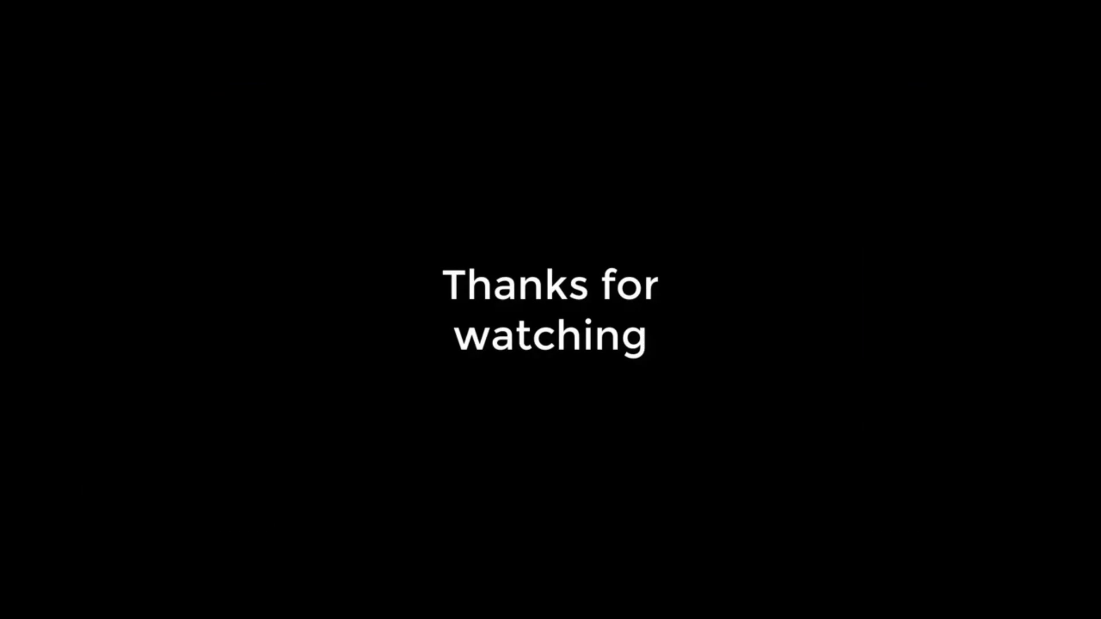